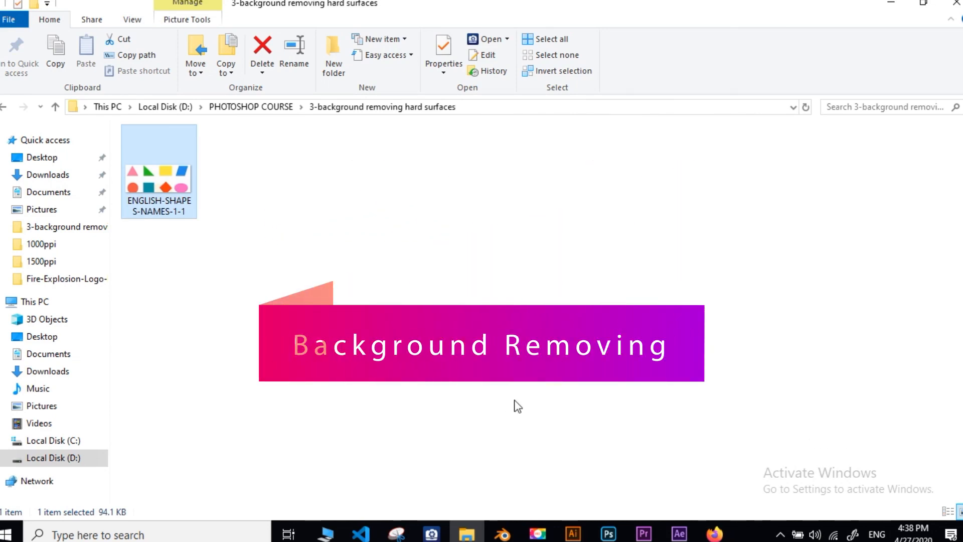
Open the ENGLISH-SHAPES-NAMES-1-1 image in Photoshop and inspect the edge of the green triangle up close.
{"action": "left_click_drag", "start_coordinate": [152, 161], "coordinate": [401, 208]}
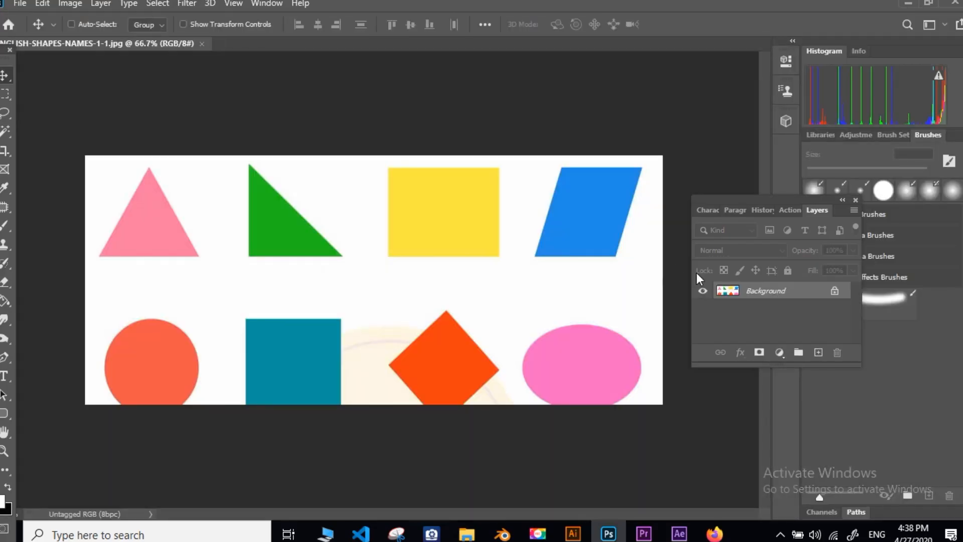
{"action": "scroll", "coordinate": [280, 219], "scroll_direction": "up", "scroll_amount": 13}
{"action": "left_click_drag", "start_coordinate": [245, 145], "coordinate": [339, 236]}
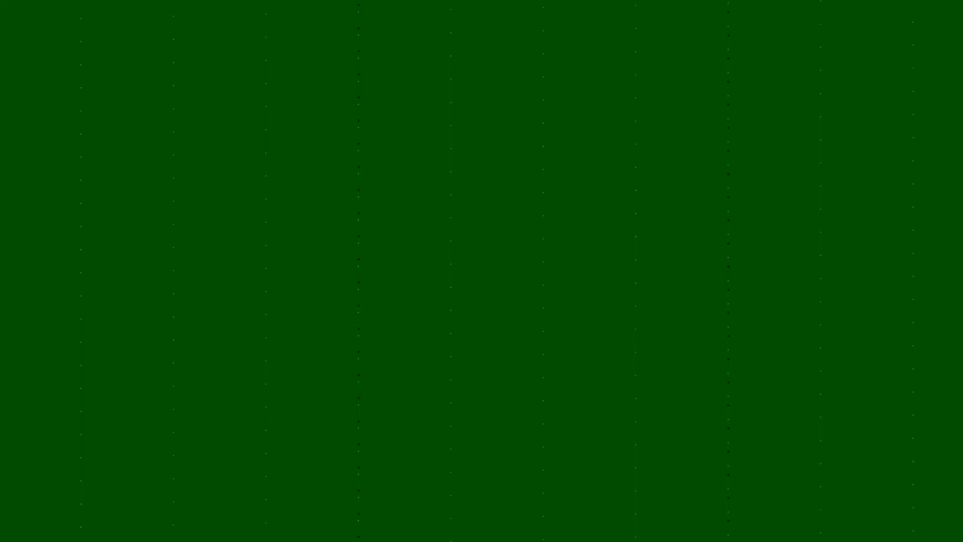
{"action": "scroll", "coordinate": [438, 333], "scroll_direction": "up", "scroll_amount": 5}
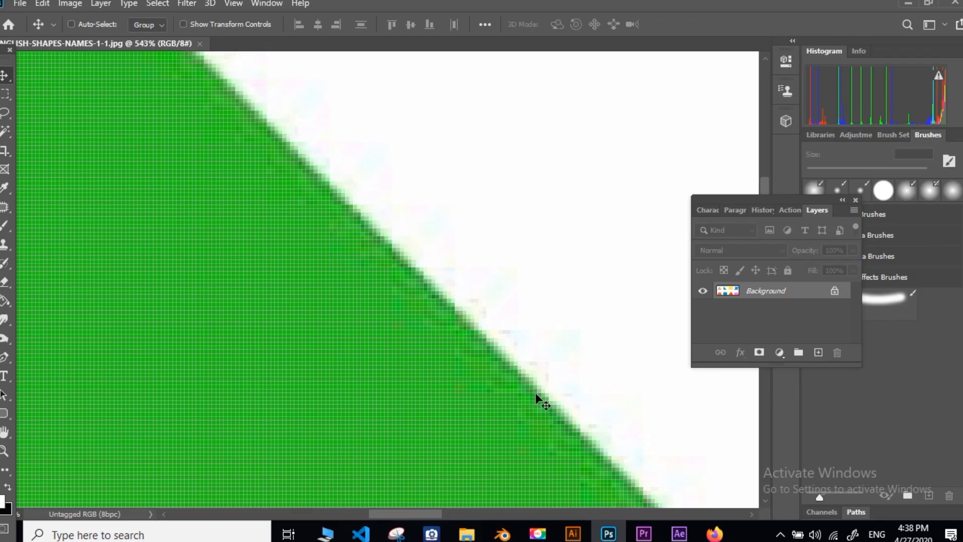
{"action": "scroll", "coordinate": [536, 394], "scroll_direction": "down", "scroll_amount": 7}
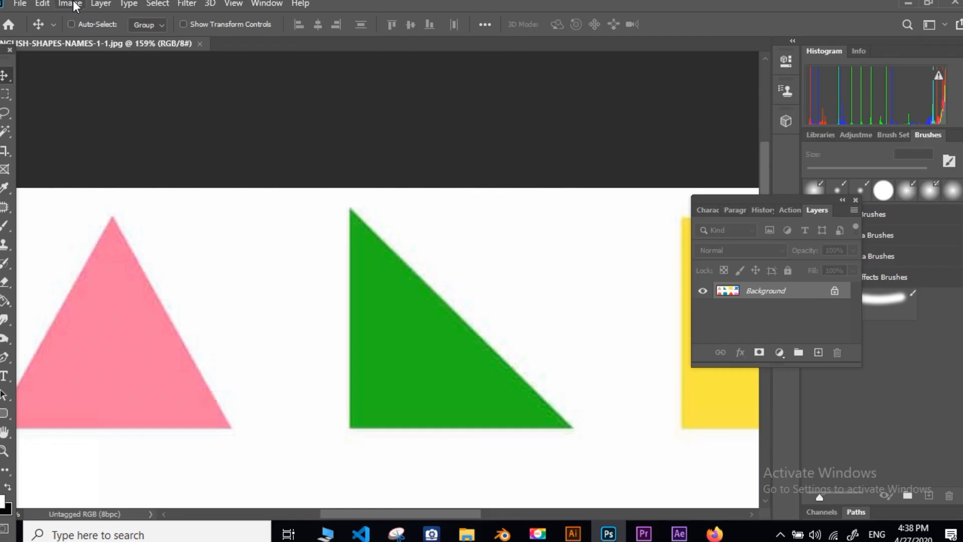
Set the image resolution to 300 pixels/inch with automatic resampling.
{"action": "left_click", "coordinate": [73, 2]}
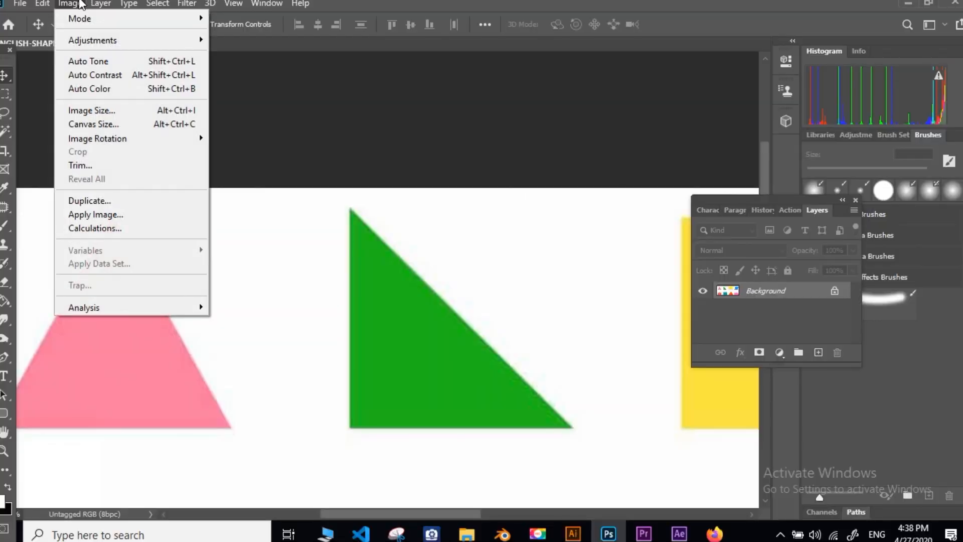
{"action": "left_click", "coordinate": [100, 113]}
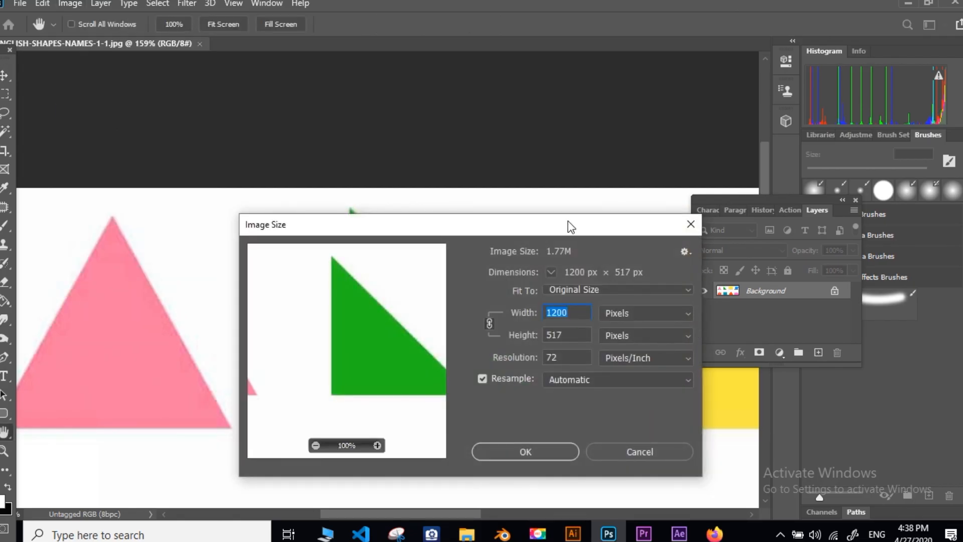
{"action": "left_click_drag", "start_coordinate": [574, 224], "coordinate": [565, 155]}
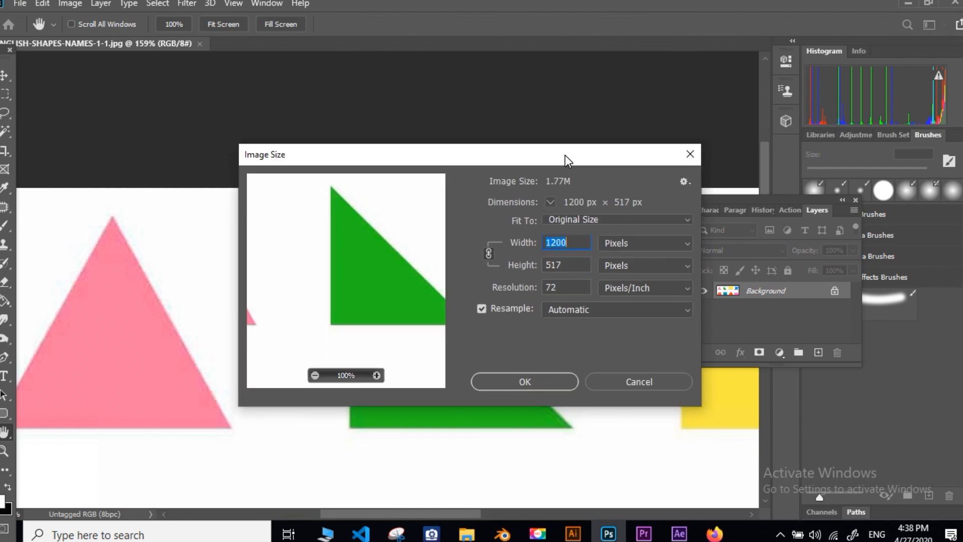
{"action": "left_click", "coordinate": [575, 290]}
{"action": "type", "text": "300"}
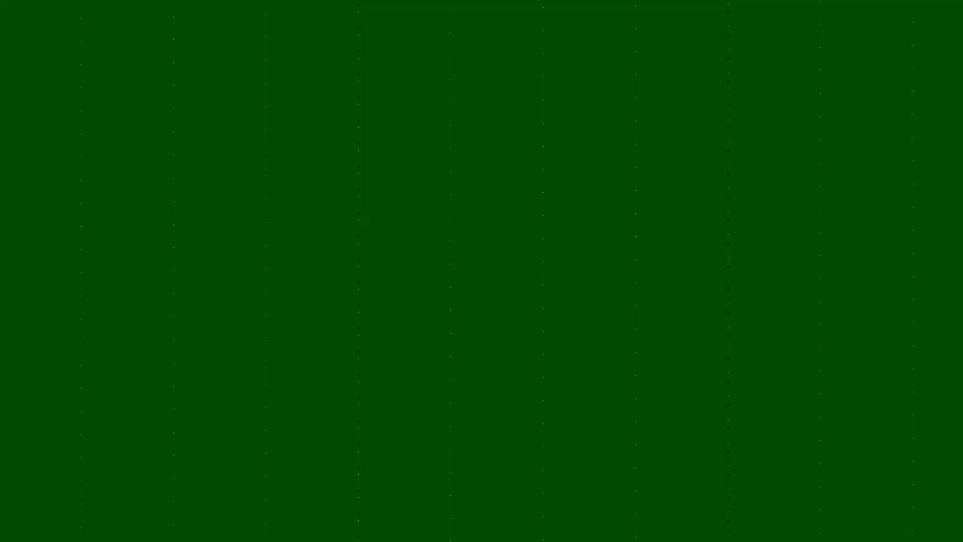
{"action": "left_click", "coordinate": [534, 383]}
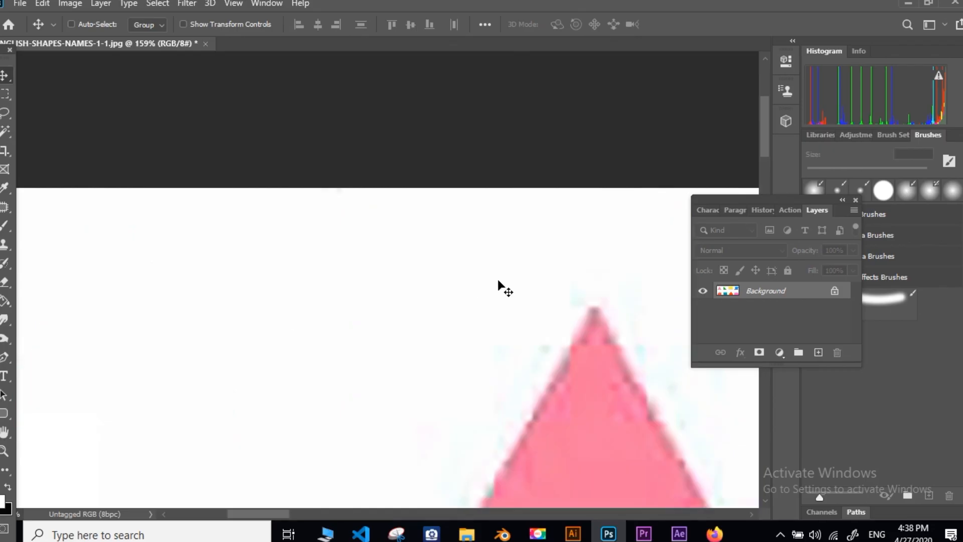
{"action": "scroll", "coordinate": [454, 278], "scroll_direction": "down", "scroll_amount": 7}
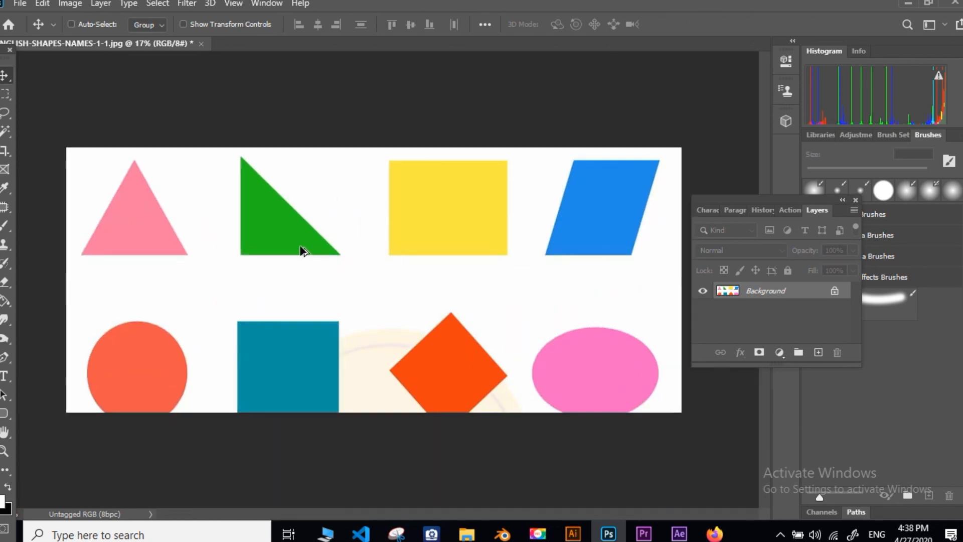
Try selecting the green triangle with the Magic Wand.
{"action": "scroll", "coordinate": [301, 249], "scroll_direction": "up", "scroll_amount": 3}
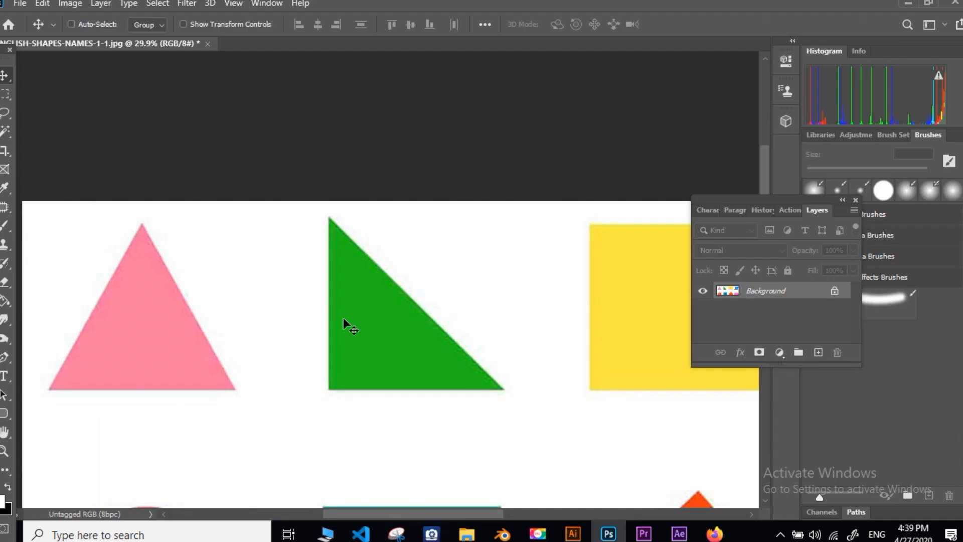
{"action": "scroll", "coordinate": [352, 354], "scroll_direction": "up", "scroll_amount": 2}
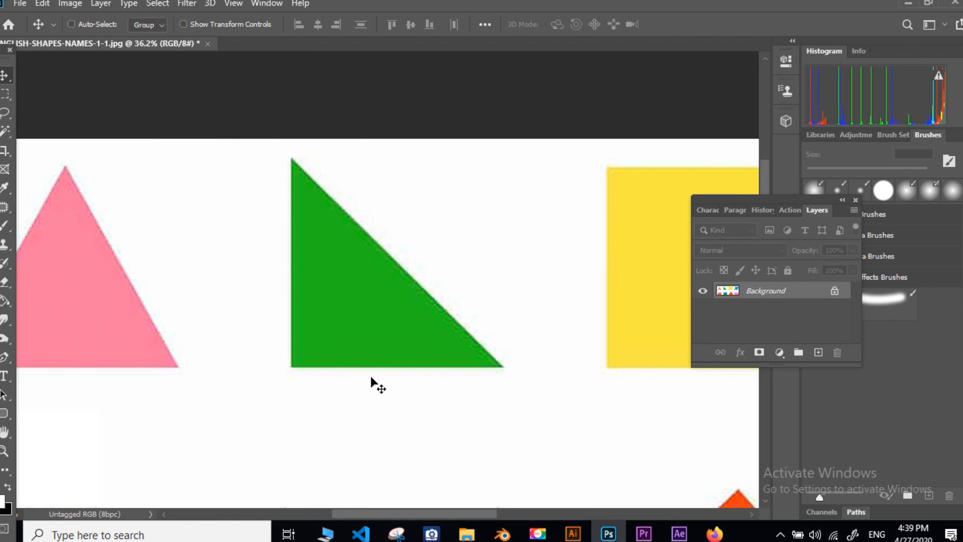
{"action": "scroll", "coordinate": [348, 365], "scroll_direction": "up", "scroll_amount": 3}
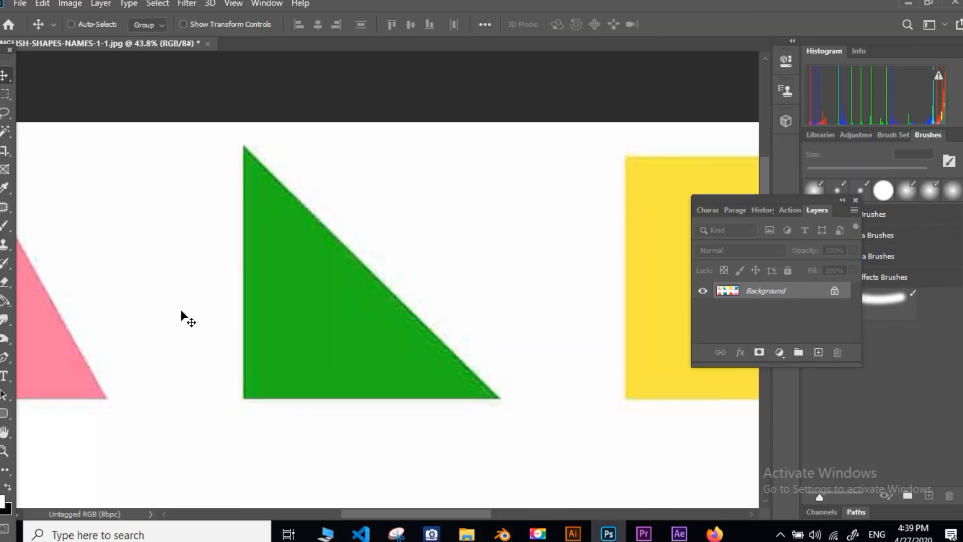
{"action": "left_click", "coordinate": [5, 132]}
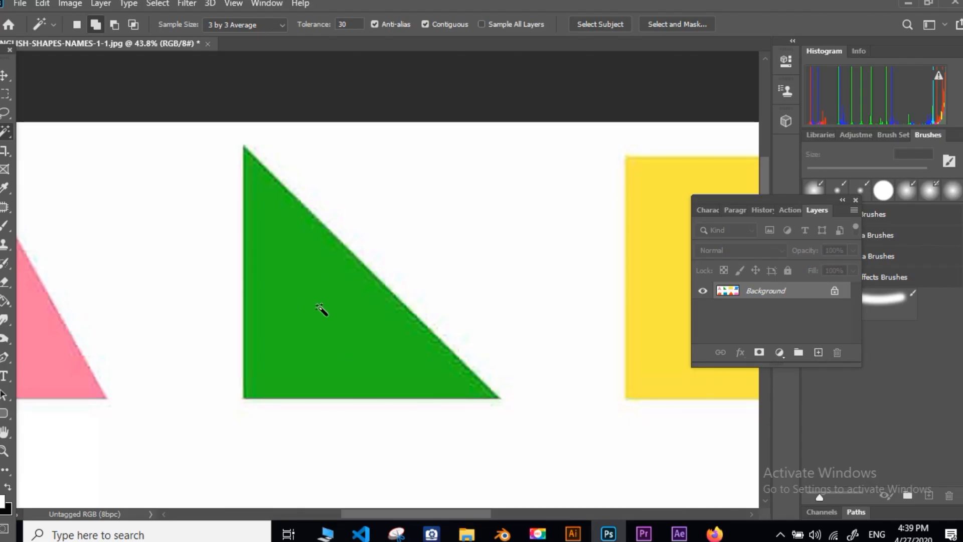
{"action": "left_click", "coordinate": [319, 307]}
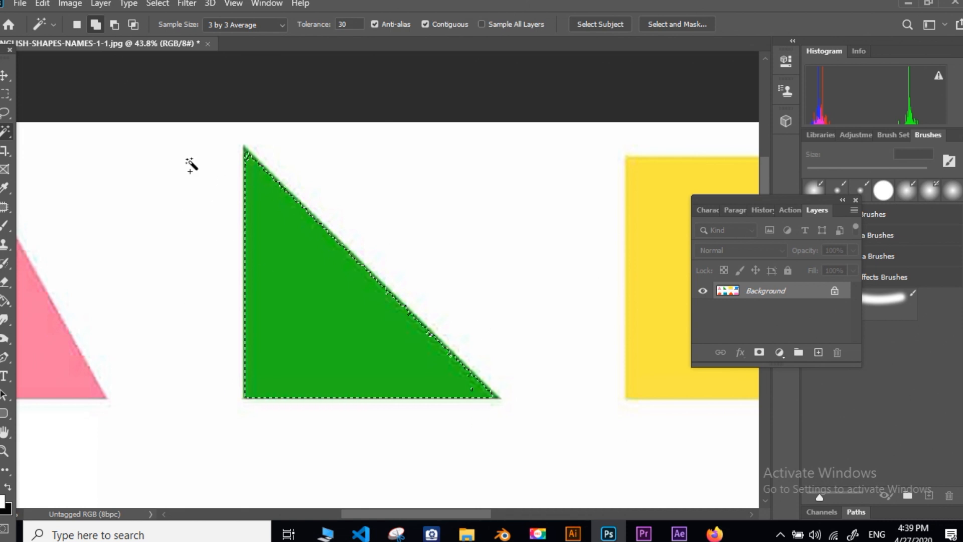
Examine the selection outline along the green triangle's slanted side and corners, and clear the selection.
{"action": "scroll", "coordinate": [516, 384], "scroll_direction": "up", "scroll_amount": 5}
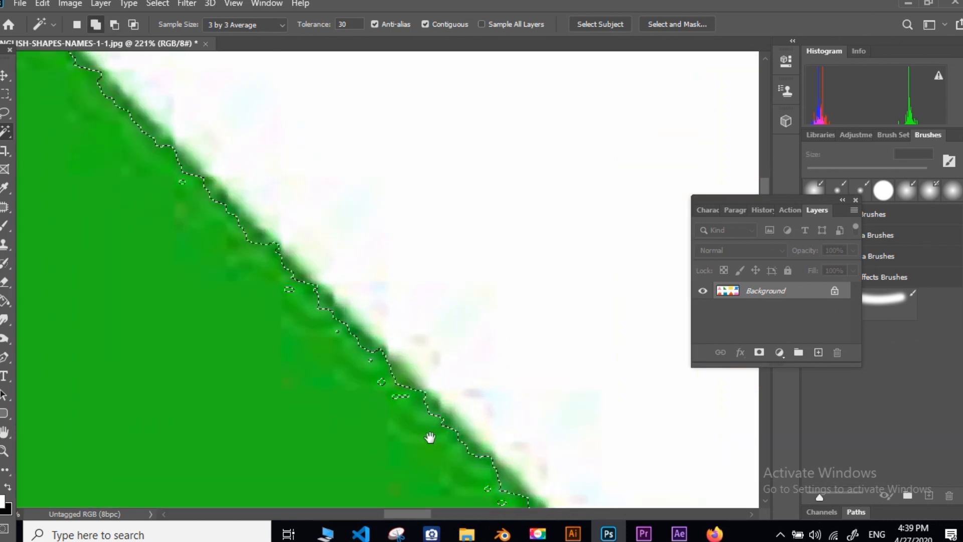
{"action": "left_click_drag", "start_coordinate": [430, 438], "coordinate": [386, 279]}
{"action": "left_click_drag", "start_coordinate": [590, 464], "coordinate": [488, 327]}
{"action": "scroll", "coordinate": [483, 339], "scroll_direction": "down", "scroll_amount": 2}
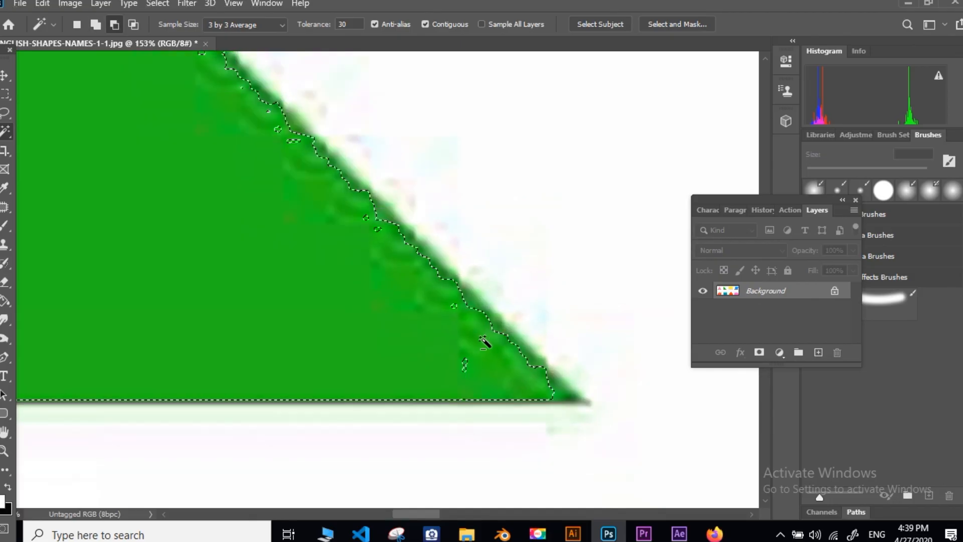
{"action": "scroll", "coordinate": [458, 329], "scroll_direction": "down", "scroll_amount": 4}
{"action": "scroll", "coordinate": [348, 279], "scroll_direction": "up", "scroll_amount": 2}
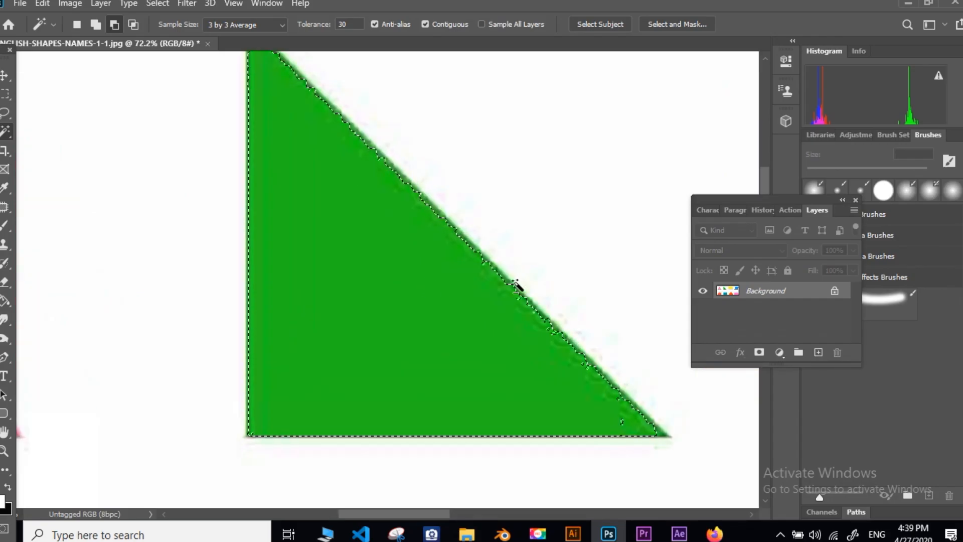
{"action": "scroll", "coordinate": [400, 340], "scroll_direction": "down", "scroll_amount": 2}
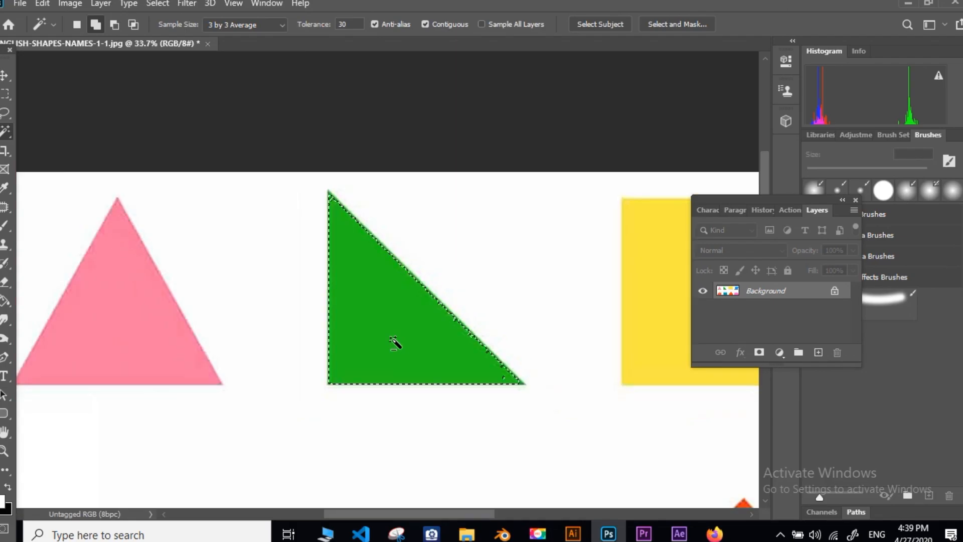
{"action": "scroll", "coordinate": [456, 329], "scroll_direction": "up", "scroll_amount": 4}
{"action": "scroll", "coordinate": [456, 329], "scroll_direction": "down", "scroll_amount": 4}
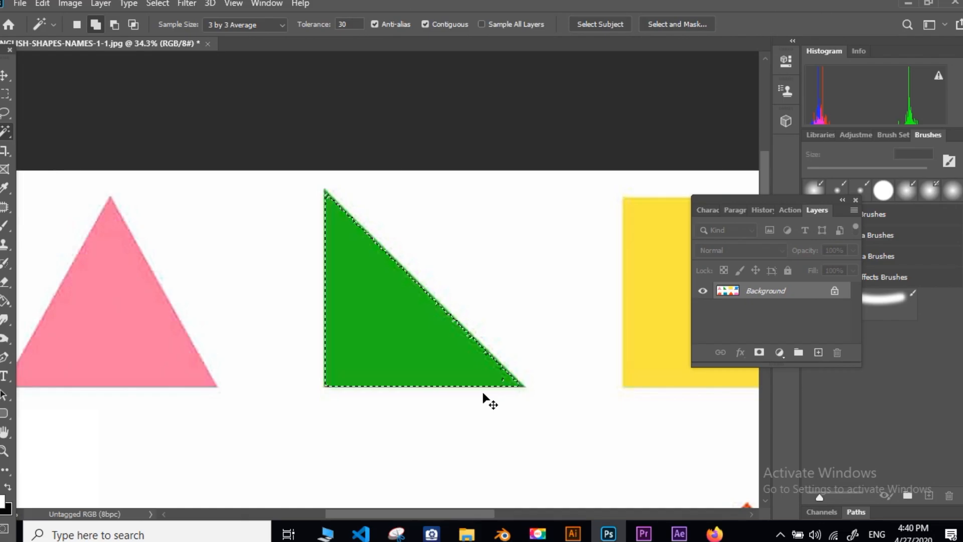
{"action": "key", "text": "ctrl+d"}
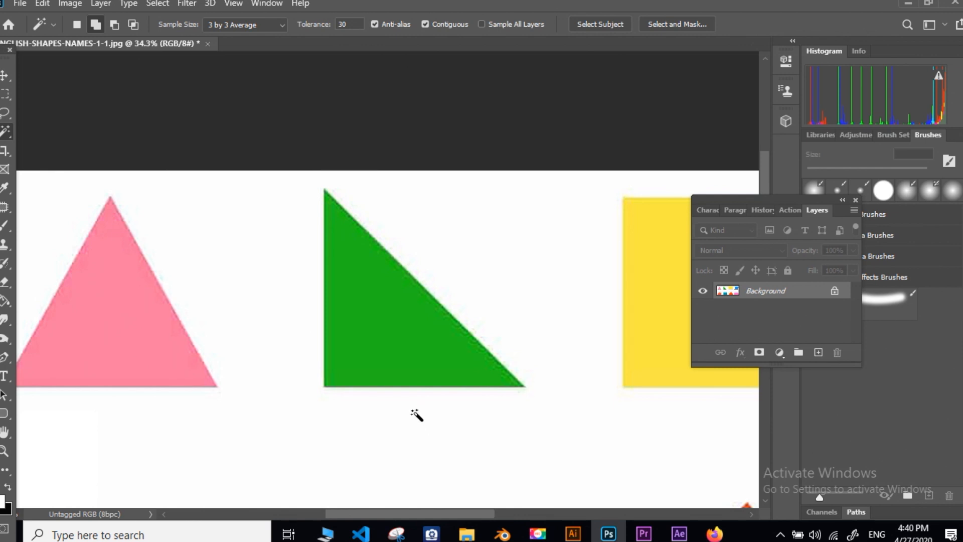
Start a Pen tool path around the green triangle with anchor points at its lower-right and lower-left corners.
{"action": "left_click", "coordinate": [4, 357]}
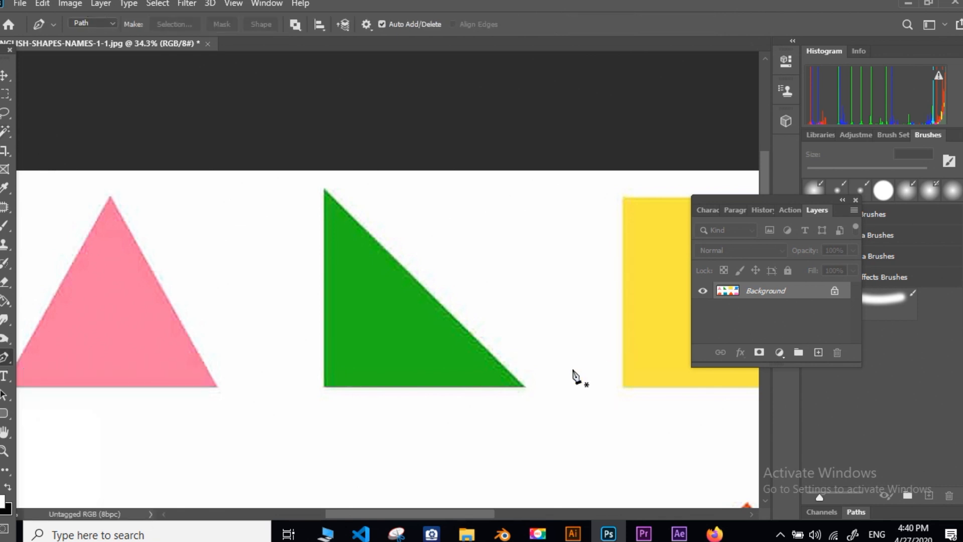
{"action": "scroll", "coordinate": [521, 424], "scroll_direction": "up", "scroll_amount": 5}
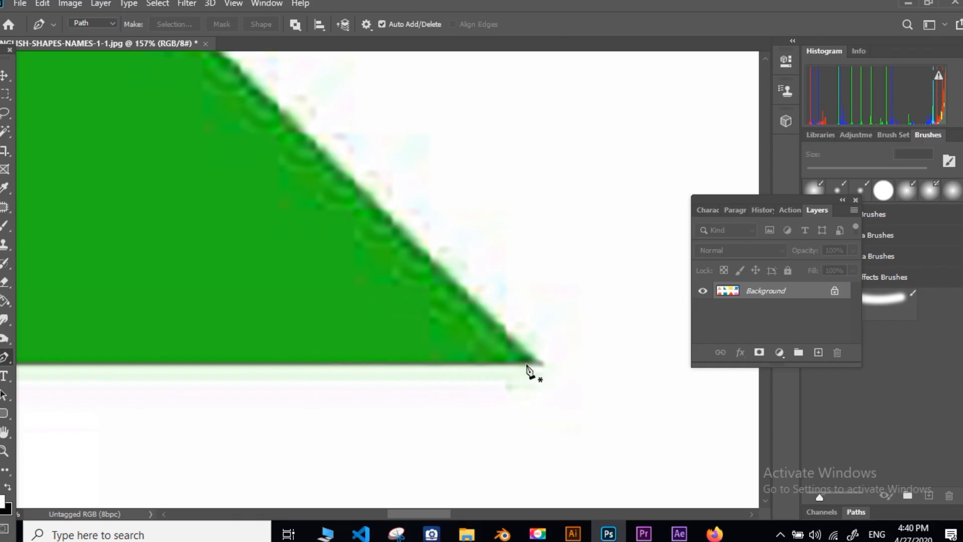
{"action": "left_click", "coordinate": [520, 365]}
{"action": "left_click_drag", "start_coordinate": [421, 353], "coordinate": [743, 328]}
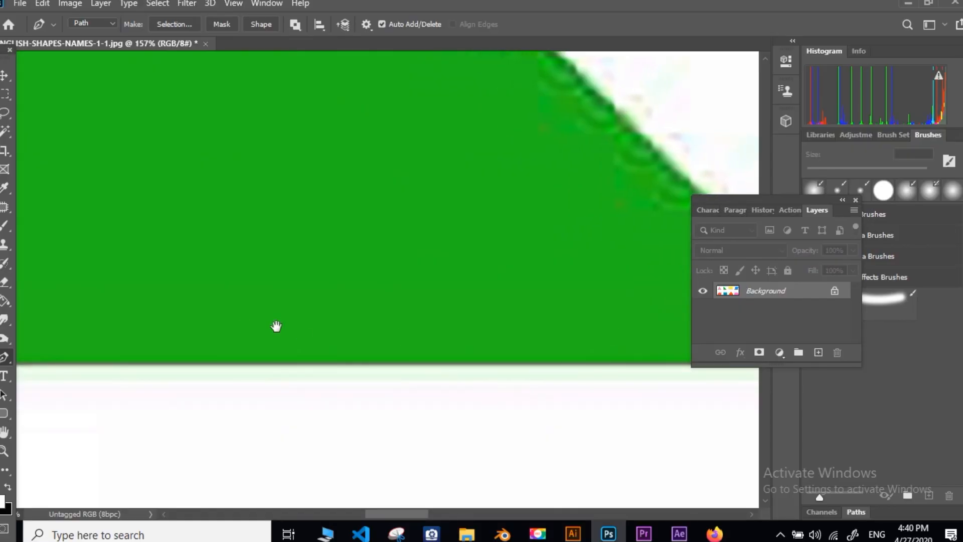
{"action": "left_click_drag", "start_coordinate": [245, 326], "coordinate": [491, 376]}
{"action": "left_click", "coordinate": [407, 384]}
{"action": "left_click_drag", "start_coordinate": [454, 220], "coordinate": [382, 437]}
{"action": "scroll", "coordinate": [357, 332], "scroll_direction": "down", "scroll_amount": 4}
Add a path anchor at the green triangle's top corner and close the path at its lower-right corner.
{"action": "left_click_drag", "start_coordinate": [372, 156], "coordinate": [372, 297]}
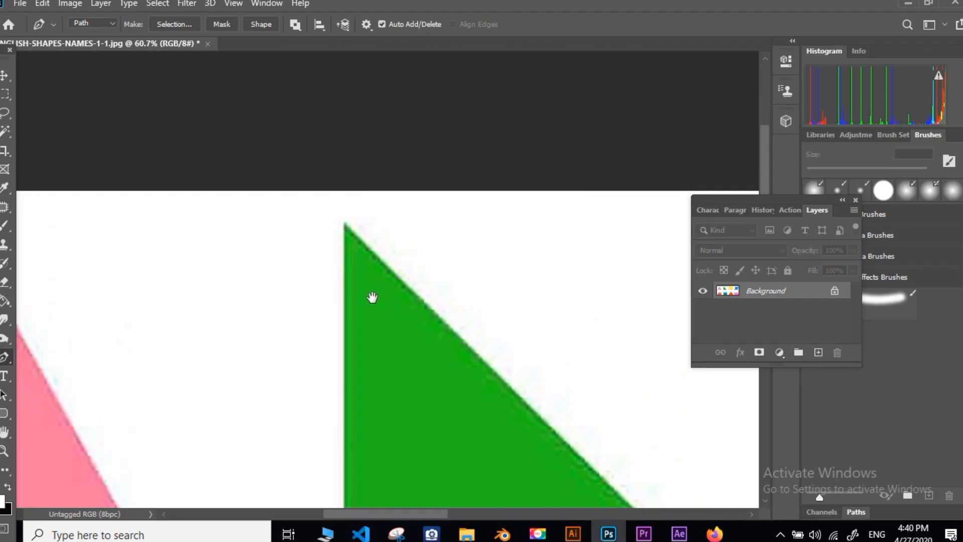
{"action": "scroll", "coordinate": [348, 232], "scroll_direction": "up", "scroll_amount": 3}
{"action": "left_click", "coordinate": [344, 227]}
{"action": "left_click_drag", "start_coordinate": [370, 187], "coordinate": [286, 55]}
{"action": "left_click_drag", "start_coordinate": [570, 369], "coordinate": [411, 216]}
{"action": "scroll", "coordinate": [575, 342], "scroll_direction": "up", "scroll_amount": 2}
{"action": "left_click", "coordinate": [562, 338]}
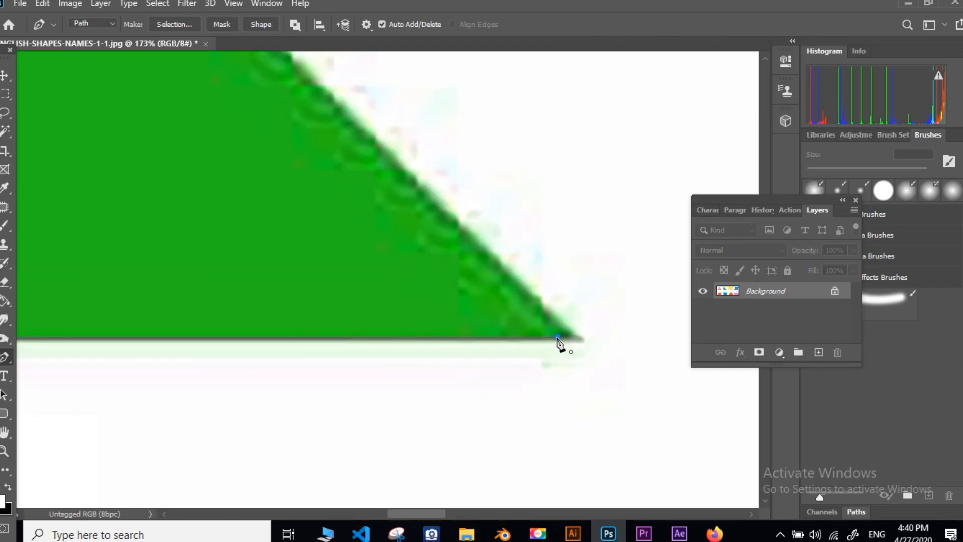
{"action": "scroll", "coordinate": [563, 337], "scroll_direction": "down", "scroll_amount": 4}
{"action": "scroll", "coordinate": [479, 326], "scroll_direction": "down", "scroll_amount": 1}
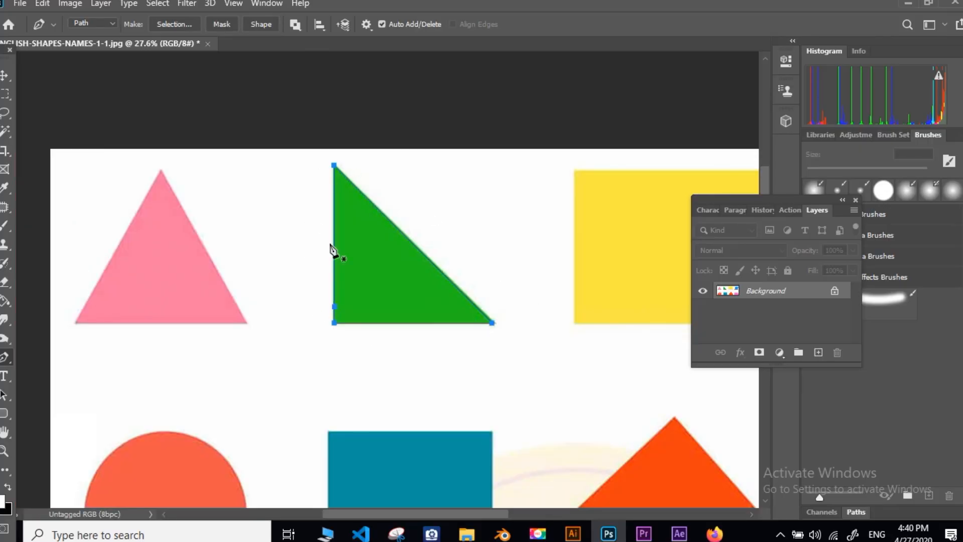
{"action": "scroll", "coordinate": [394, 329], "scroll_direction": "down", "scroll_amount": 2}
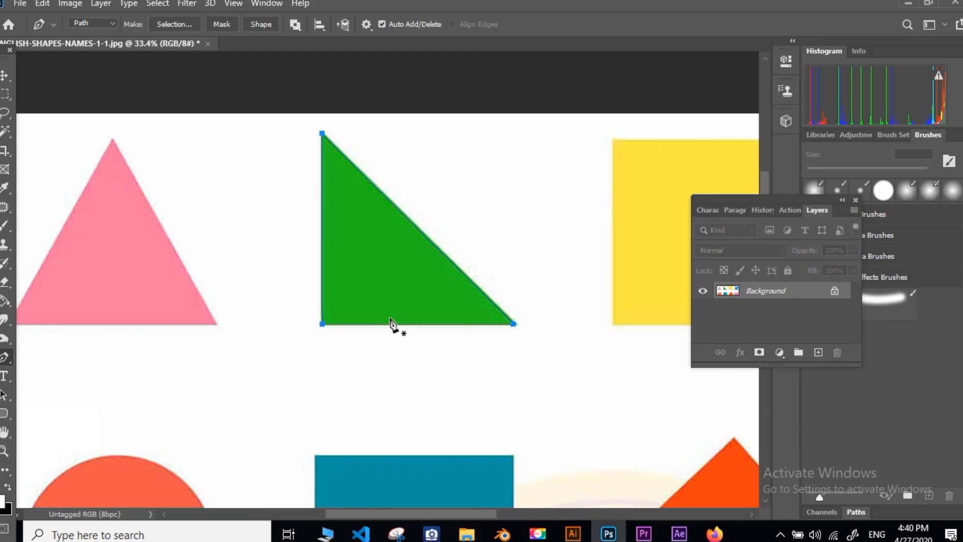
{"action": "scroll", "coordinate": [256, 236], "scroll_direction": "up", "scroll_amount": 3}
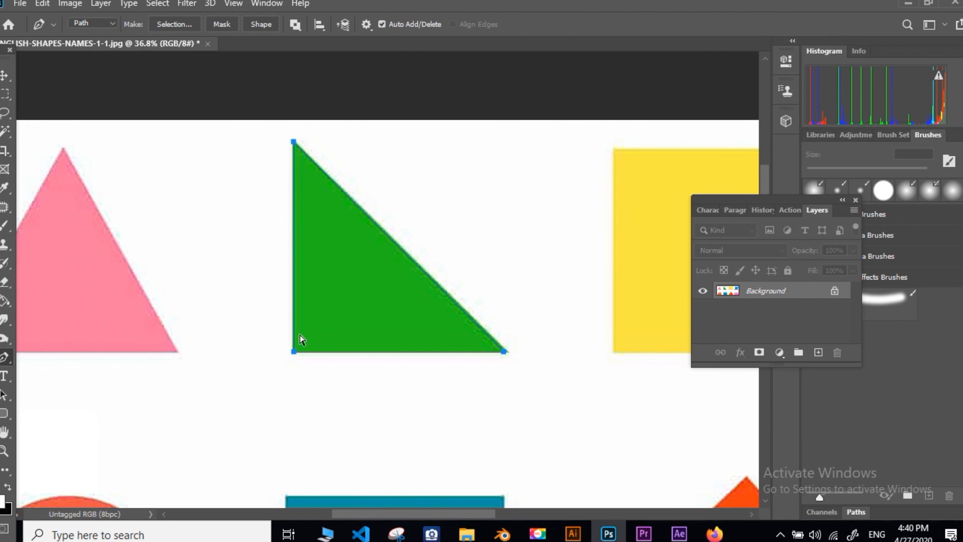
Convert the triangle path into a selection and add a layer mask that hides everything outside the green triangle.
{"action": "key", "text": "ctrl+Return"}
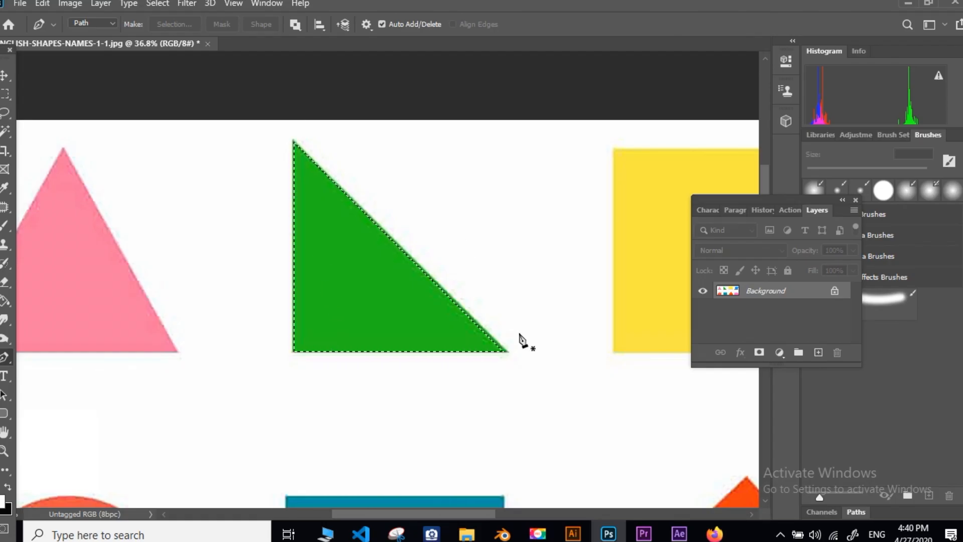
{"action": "left_click", "coordinate": [760, 352]}
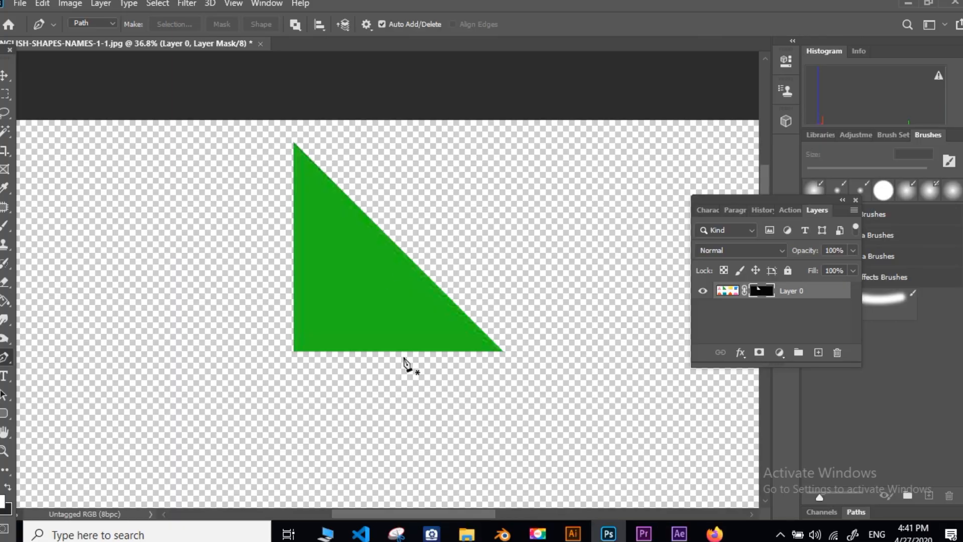
{"action": "scroll", "coordinate": [501, 365], "scroll_direction": "up", "scroll_amount": 5}
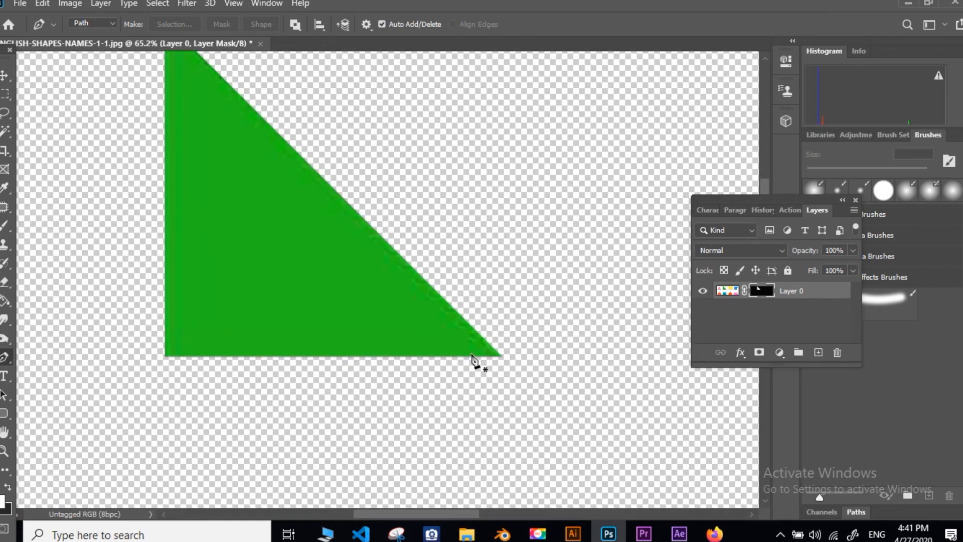
{"action": "scroll", "coordinate": [501, 366], "scroll_direction": "up", "scroll_amount": 3}
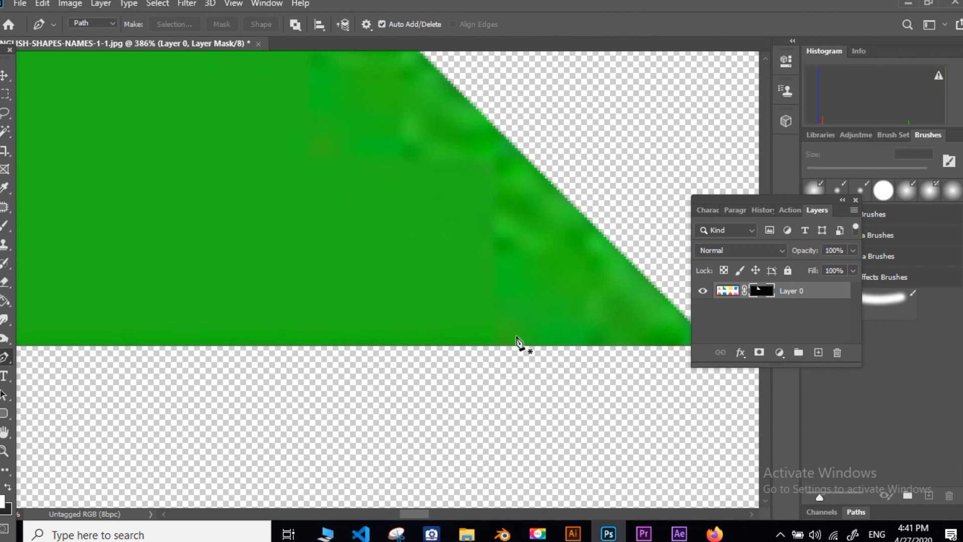
{"action": "scroll", "coordinate": [474, 342], "scroll_direction": "down", "scroll_amount": 8}
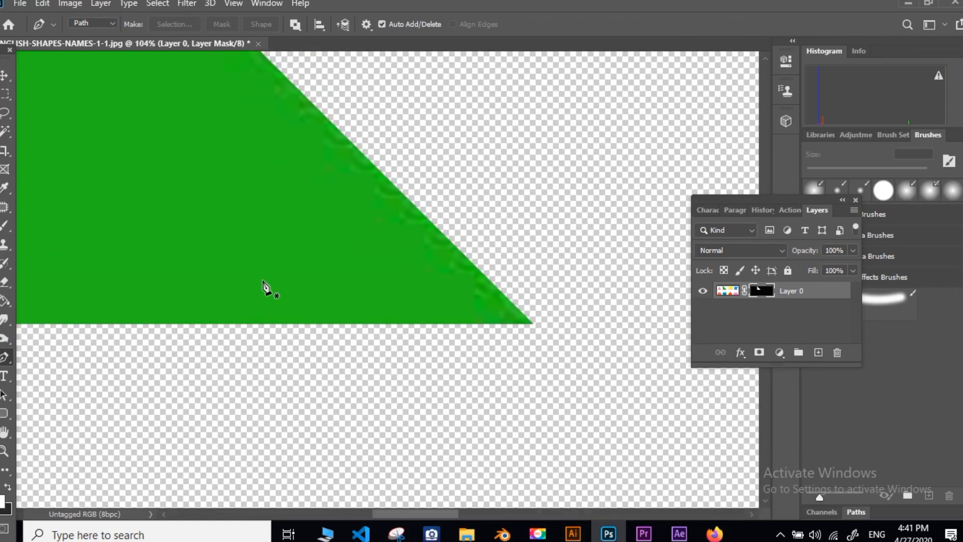
{"action": "left_click_drag", "start_coordinate": [261, 254], "coordinate": [404, 331]}
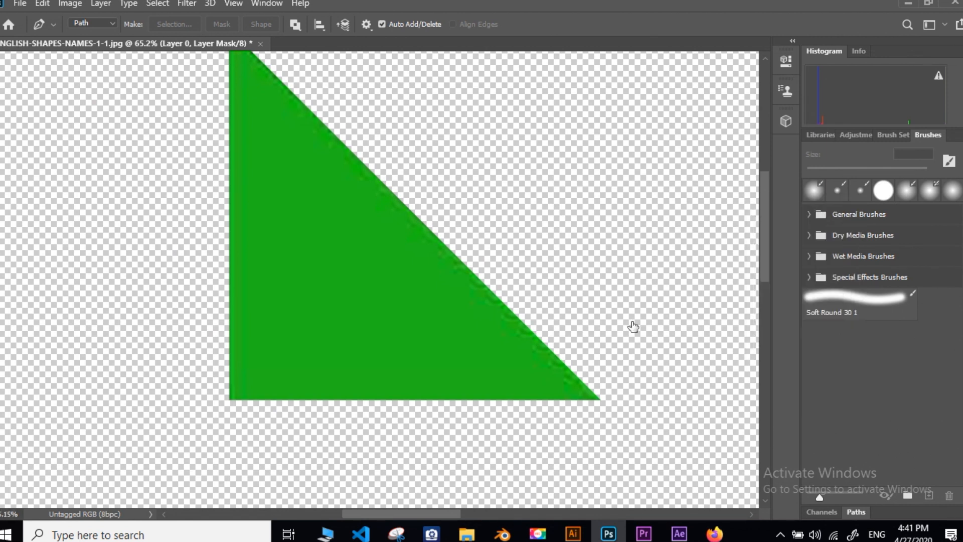
Refine the green triangle's layer mask in Select and Mask with a slight feather and apply it.
{"action": "double_click", "coordinate": [757, 294]}
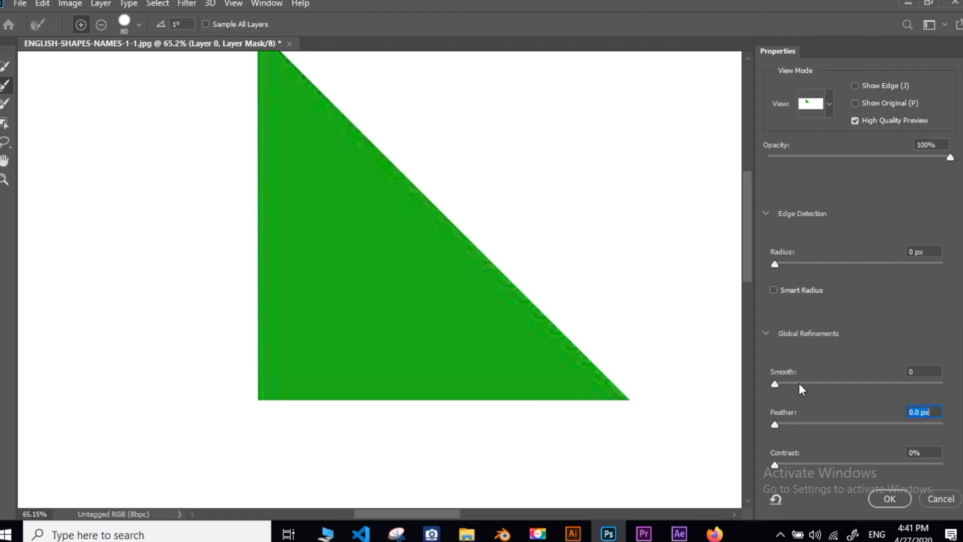
{"action": "left_click_drag", "start_coordinate": [779, 426], "coordinate": [791, 426]}
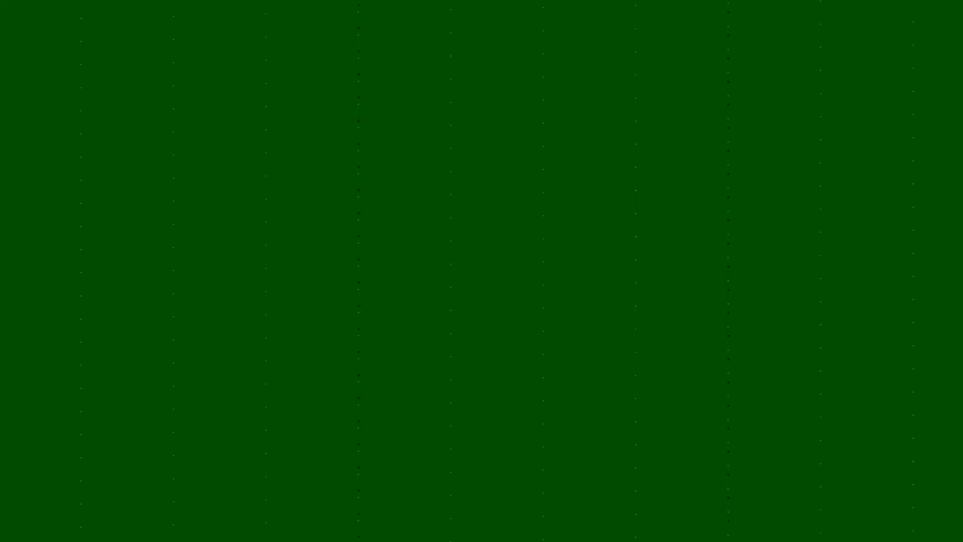
{"action": "left_click", "coordinate": [897, 500]}
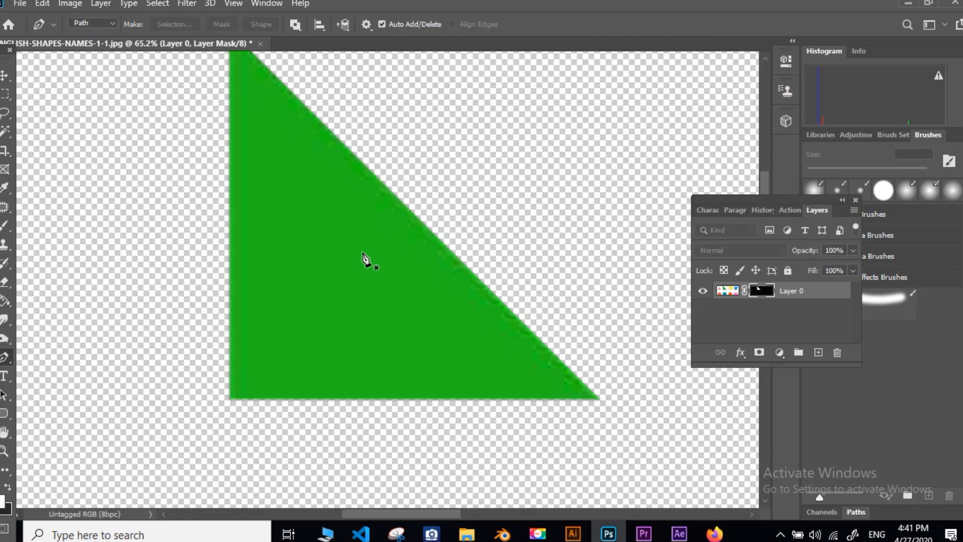
Examine the green triangle's masked edges and corners up close and as a whole against the transparent background.
{"action": "scroll", "coordinate": [359, 242], "scroll_direction": "down", "scroll_amount": 5}
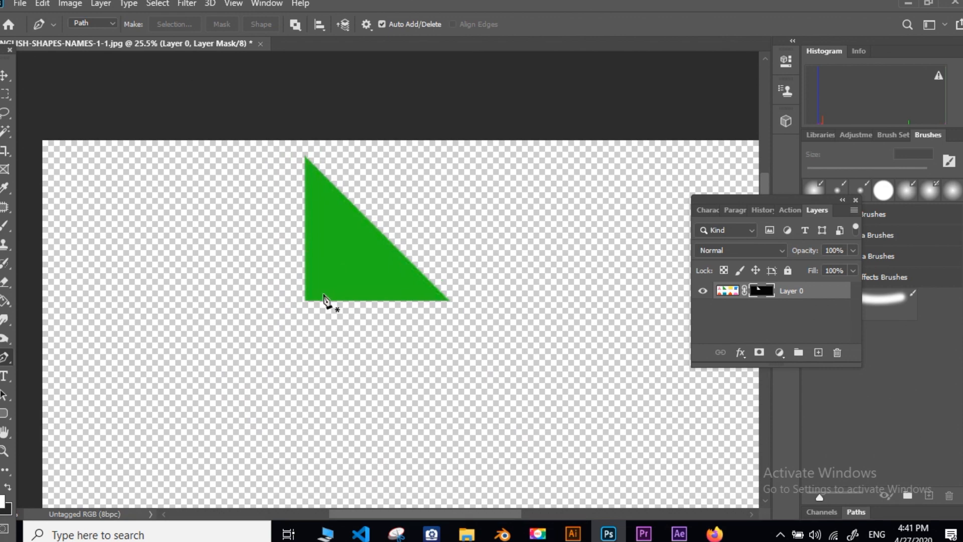
{"action": "scroll", "coordinate": [340, 288], "scroll_direction": "up", "scroll_amount": 7}
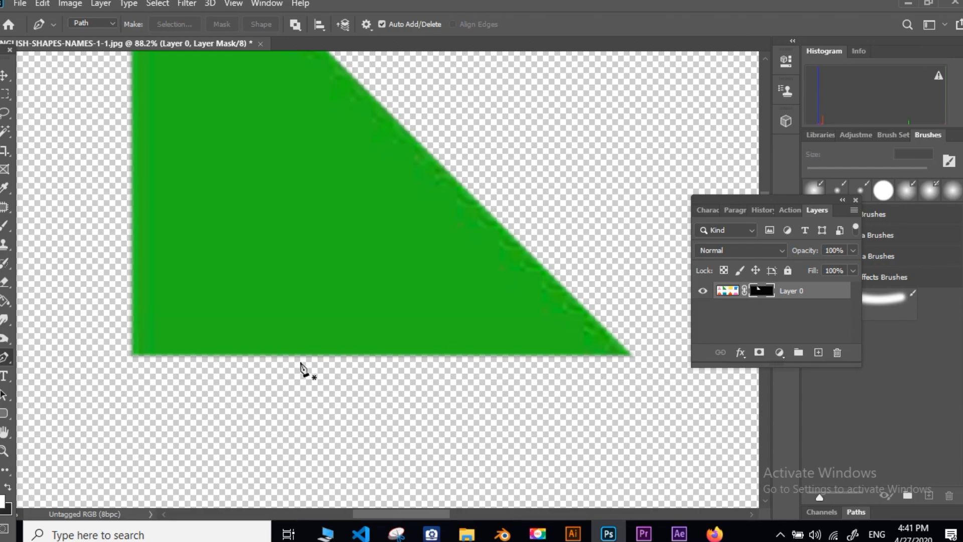
{"action": "left_click_drag", "start_coordinate": [171, 233], "coordinate": [251, 386]}
{"action": "left_click_drag", "start_coordinate": [258, 239], "coordinate": [253, 336]}
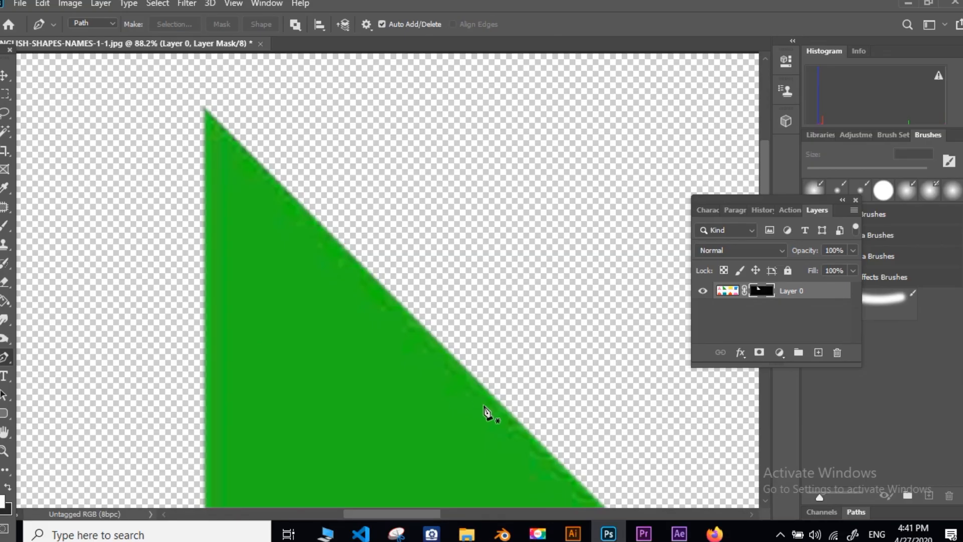
{"action": "scroll", "coordinate": [451, 329], "scroll_direction": "down", "scroll_amount": 4}
{"action": "scroll", "coordinate": [419, 295], "scroll_direction": "down", "scroll_amount": 2}
{"action": "scroll", "coordinate": [357, 253], "scroll_direction": "up", "scroll_amount": 3}
{"action": "left_click_drag", "start_coordinate": [349, 200], "coordinate": [377, 245]}
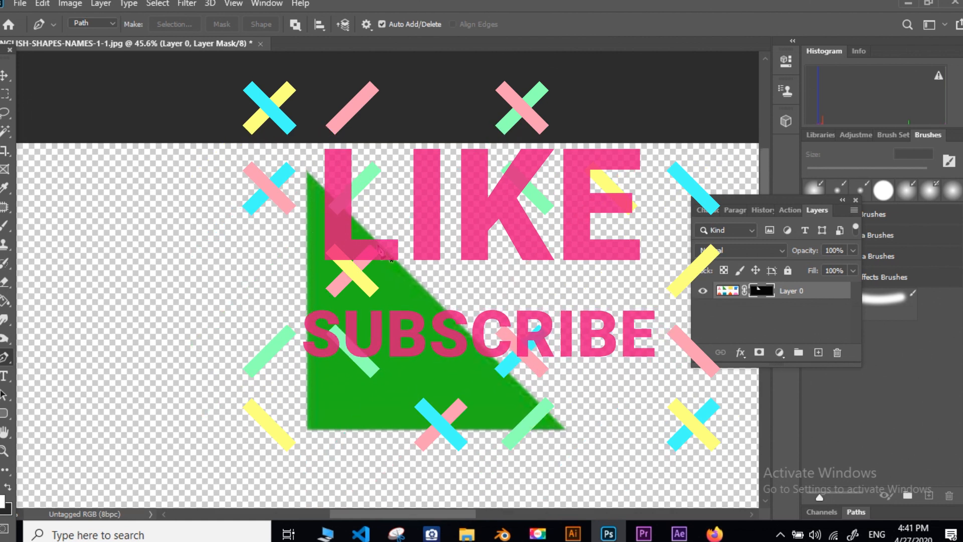